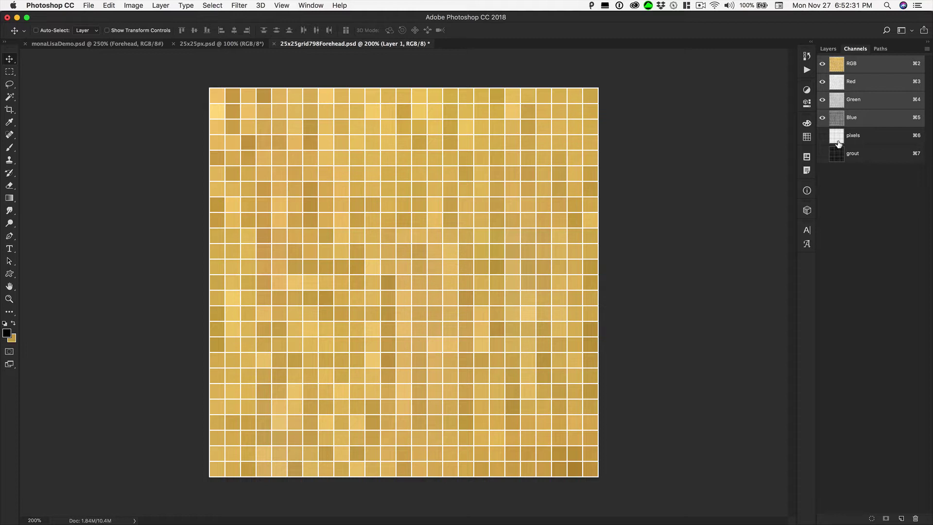
# Save a copy of the white-grouted forehead grid as 25x25grid798ForeheadGrout.psd in the monaLisaDemo folder.
pyautogui.click(827, 49)
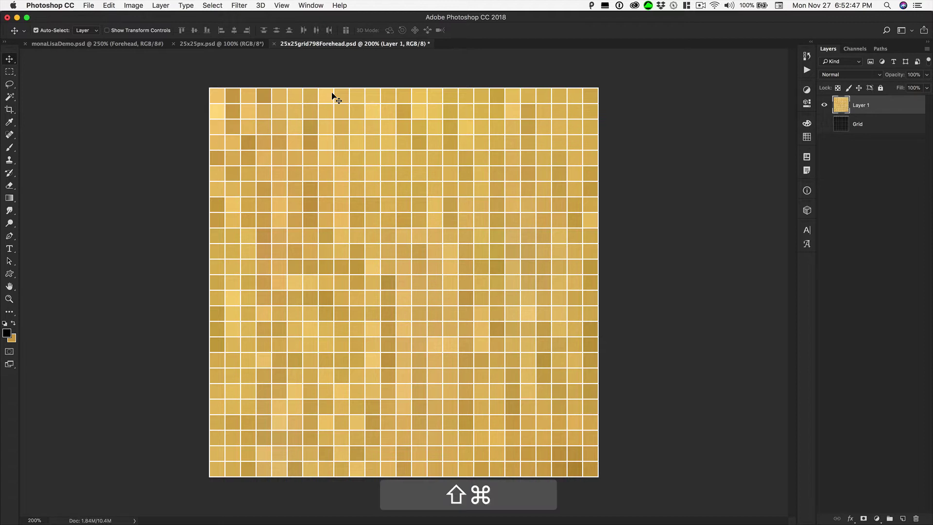
pyautogui.press('shift+super+s')
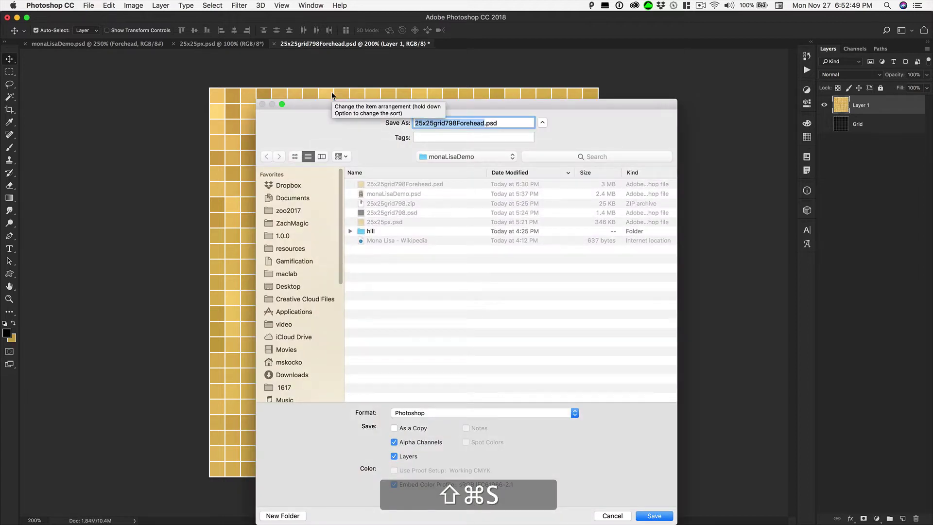
pyautogui.press('Right')
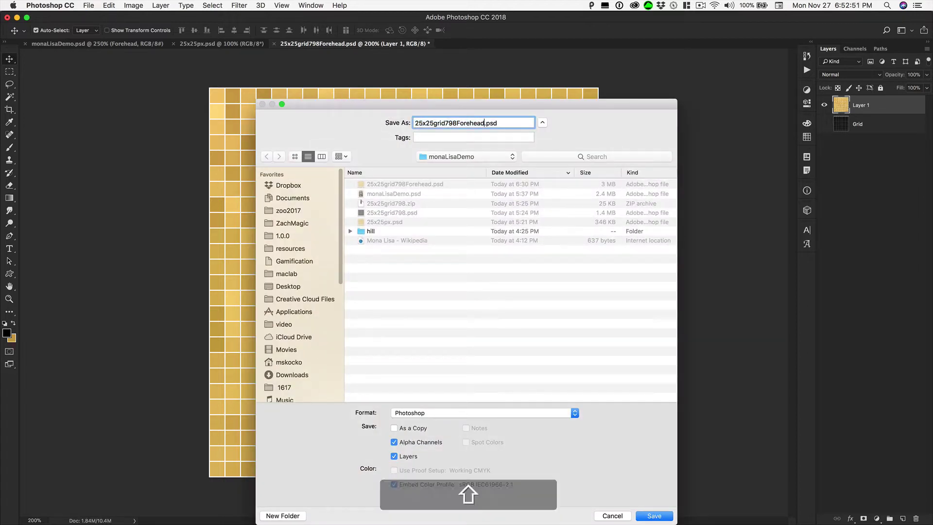
pyautogui.write('Grou')
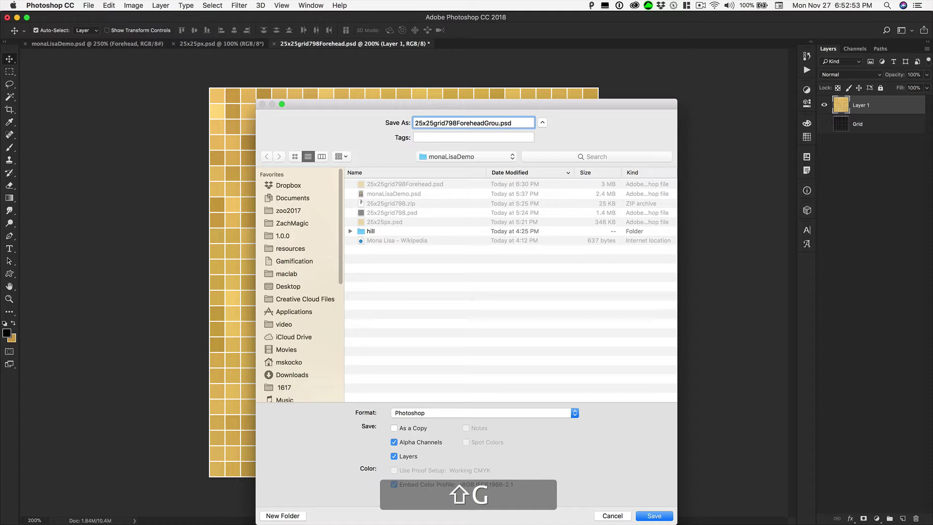
pyautogui.write('t')
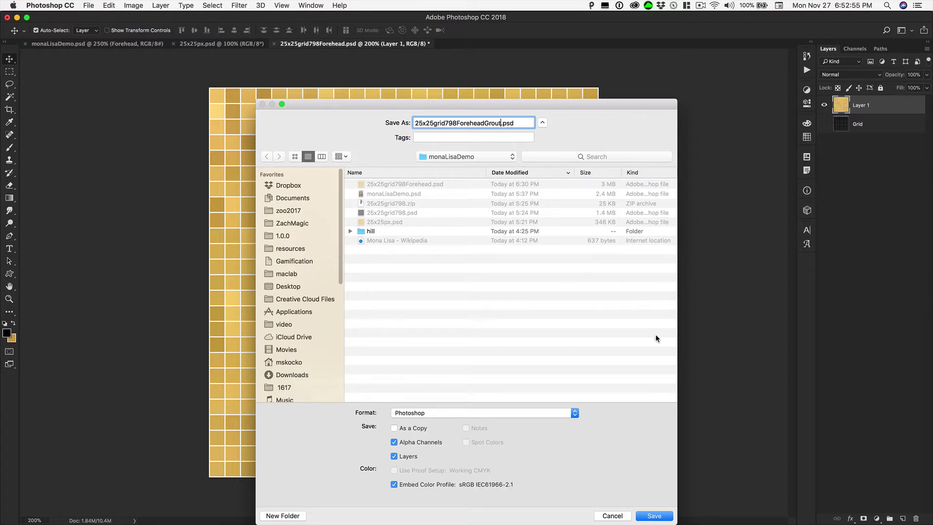
pyautogui.click(659, 515)
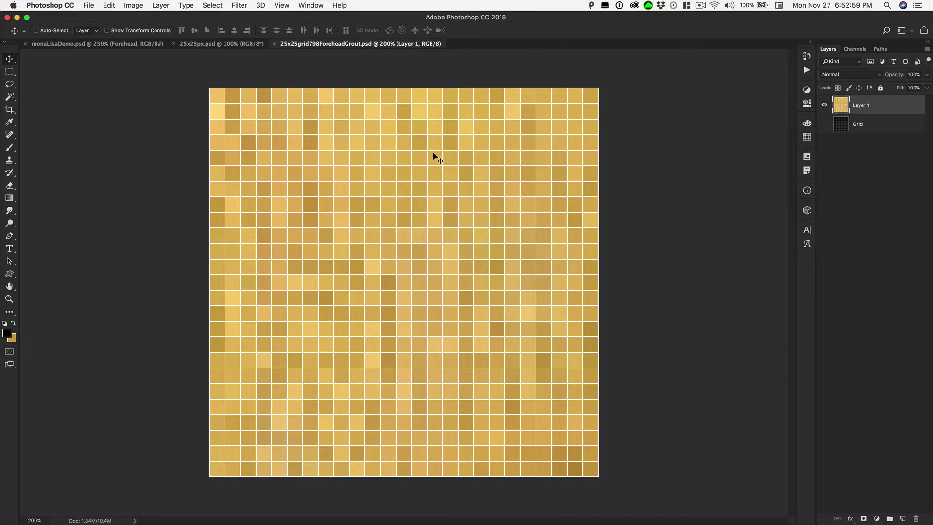
# Reduce the canvas size to 798 by 798 pixels, trimming the outer grout border evenly from the centre.
pyautogui.press('alt+super+c')
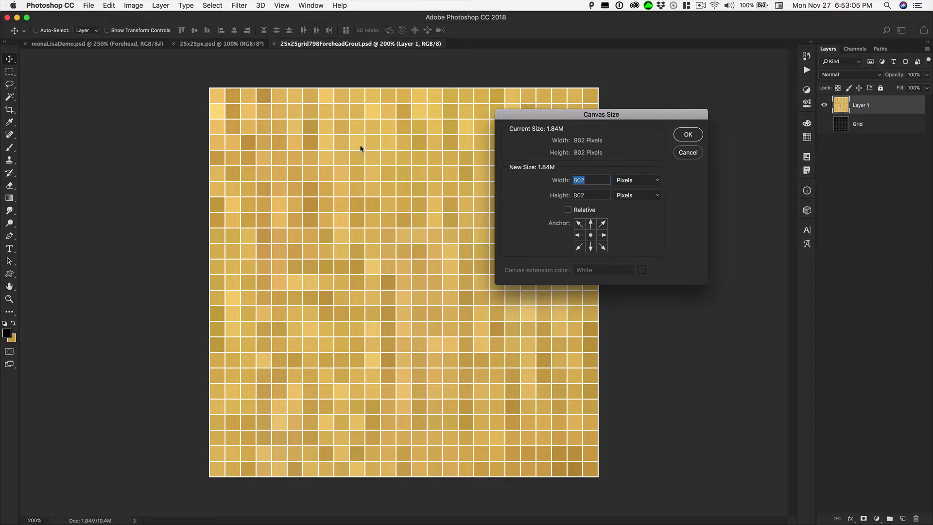
pyautogui.write('798')
pyautogui.press('Tab')
pyautogui.write('798')
pyautogui.press('Tab')
pyautogui.press('Return')
pyautogui.press('Return')
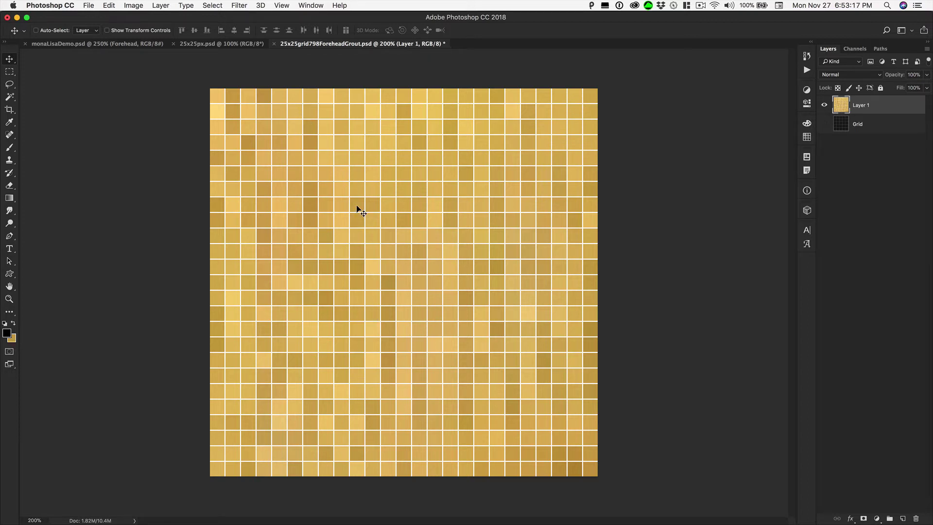
# Save the trimmed document as 25x25grid798ForeheadGroutNoBorder.psd in the monaLisaDemo folder.
pyautogui.press('shift+super+s')
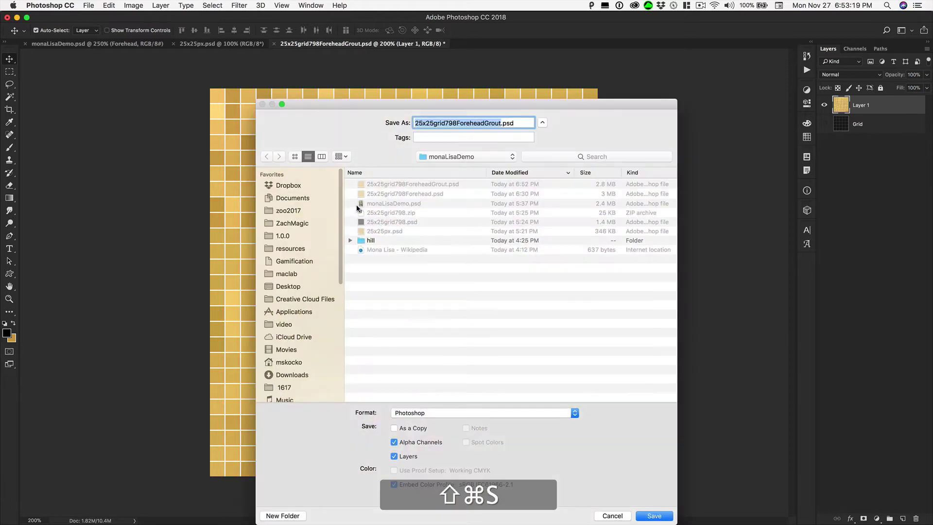
pyautogui.click(501, 123)
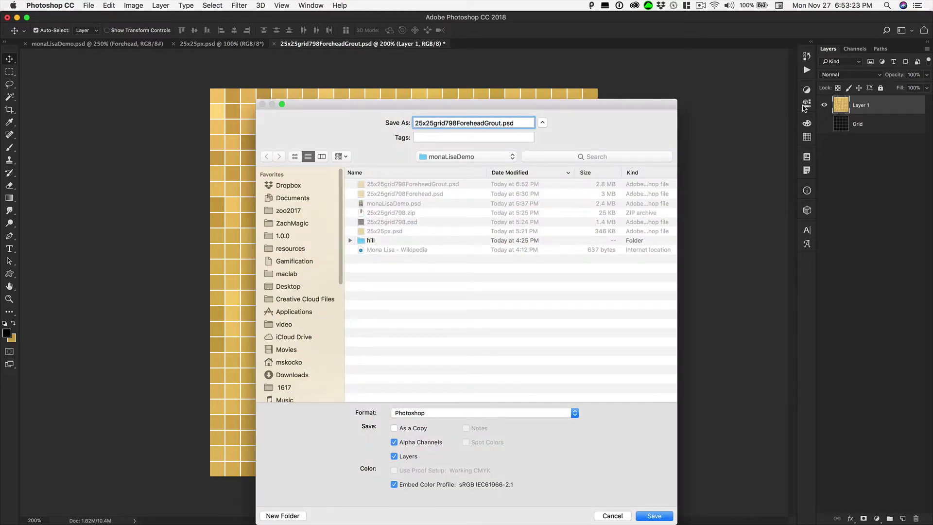
pyautogui.write('No')
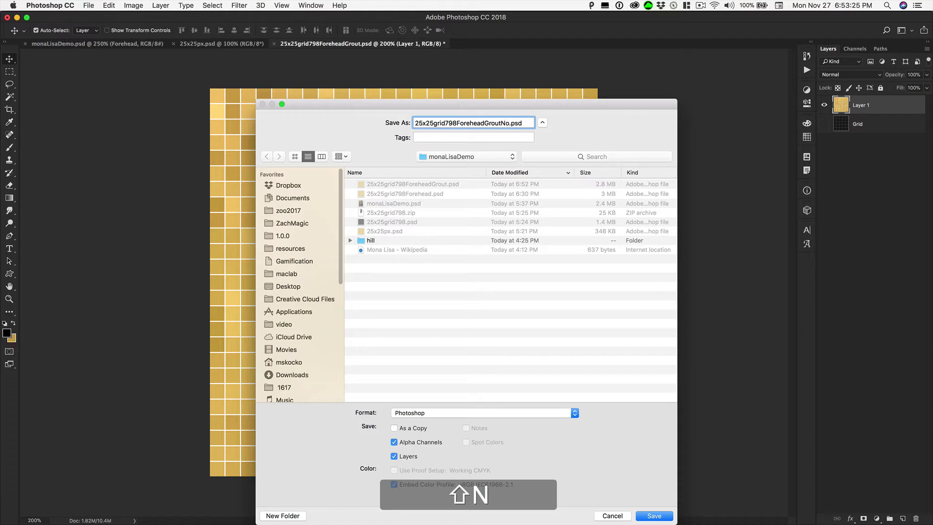
pyautogui.write('Border')
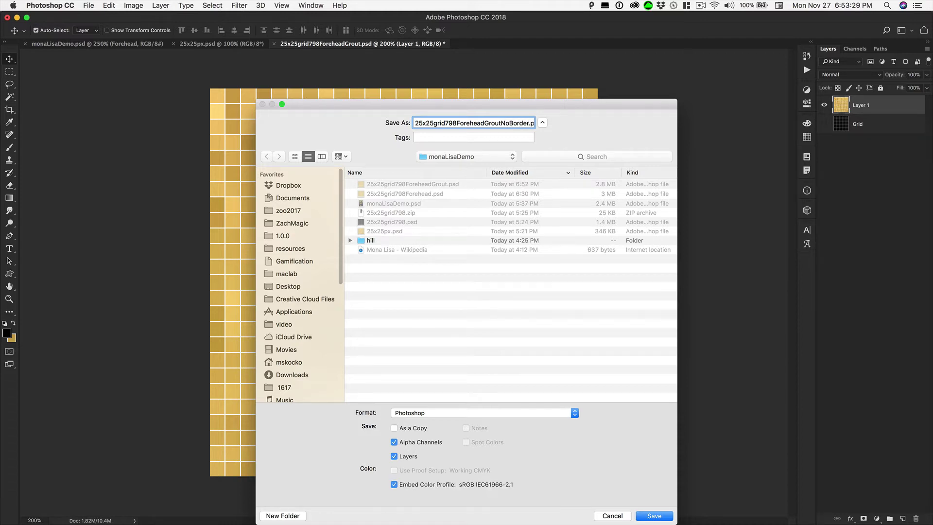
pyautogui.press('Return')
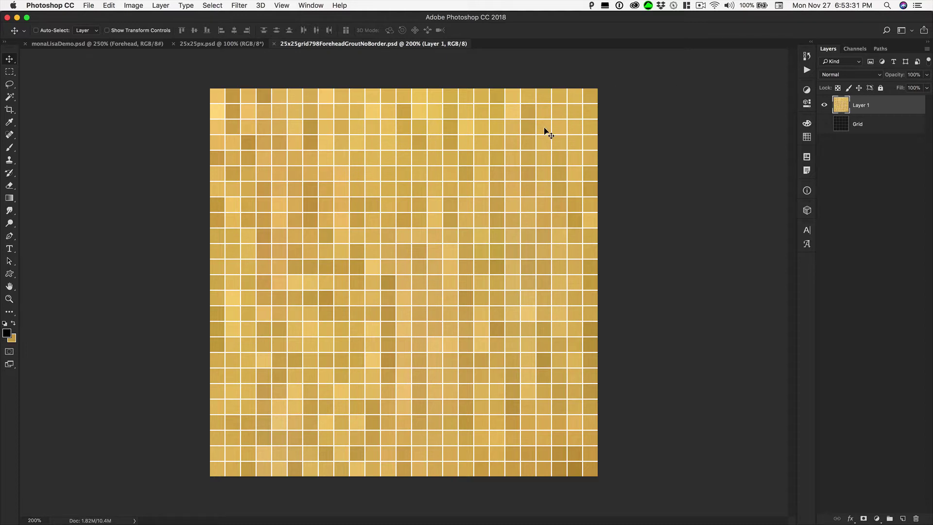
# Close the borderless grout document and reopen the recent file 25x25grid798Forehead.psd.
pyautogui.press('super+w')
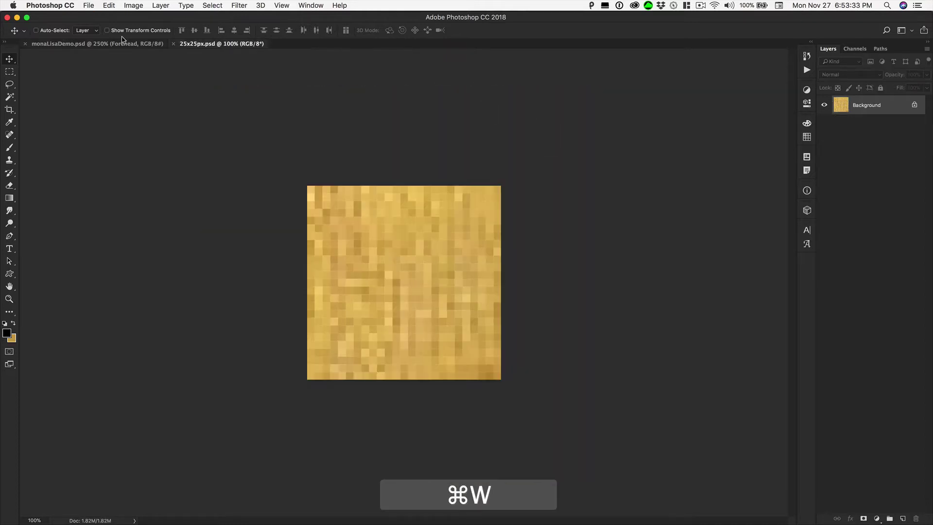
pyautogui.click(95, 6)
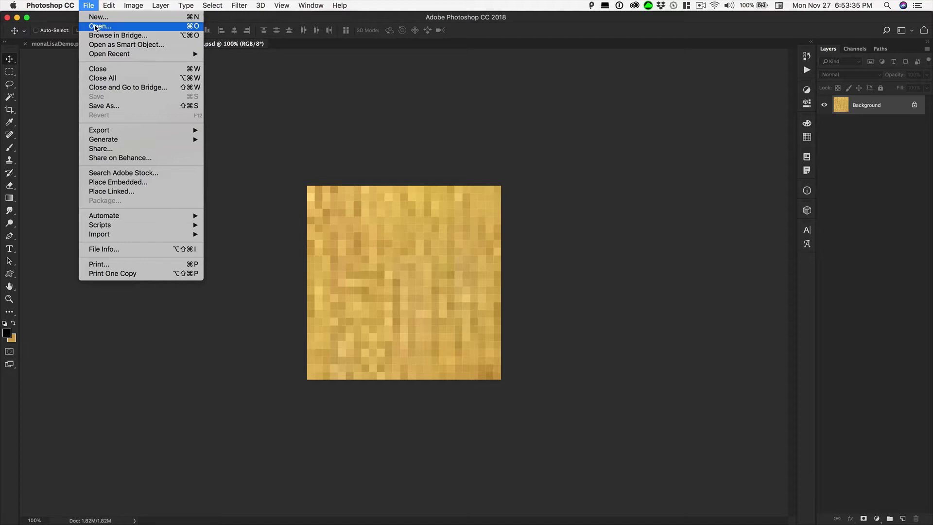
pyautogui.moveTo(102, 54)
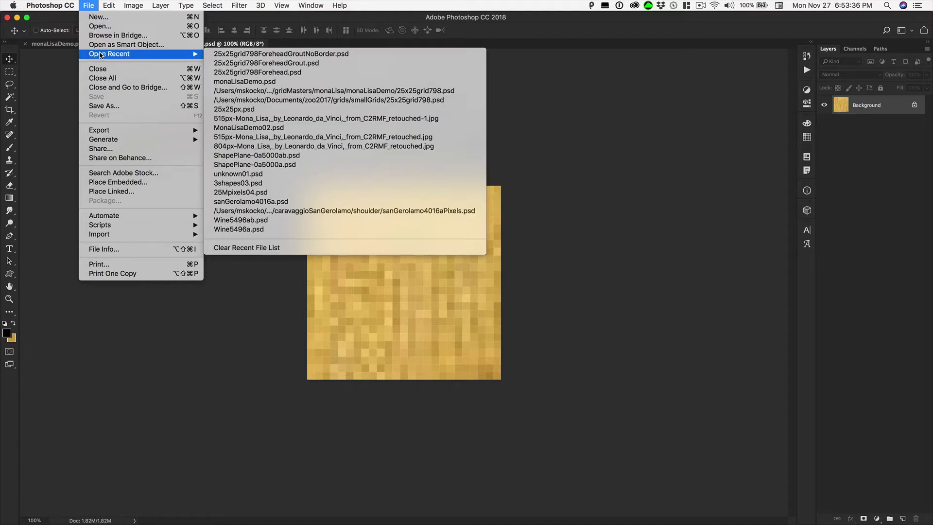
pyautogui.click(285, 76)
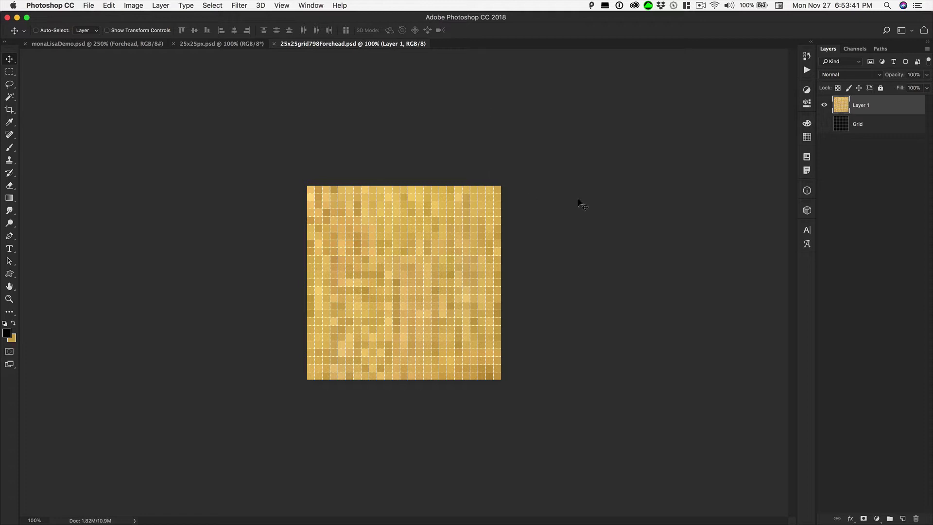
# Enlarge the canvas to 800 by 800 pixels from the centre and check the added edge around the corner tile.
pyautogui.press('super')
pyautogui.press('super+0')
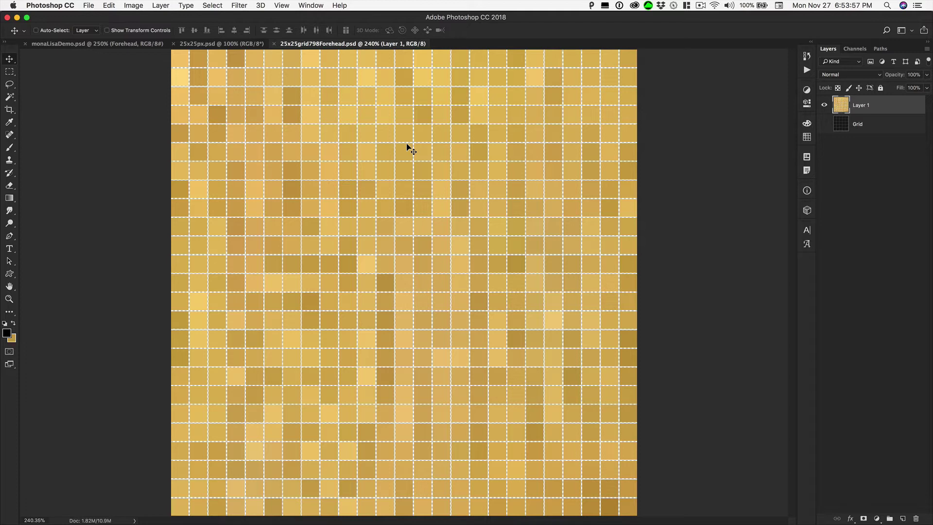
pyautogui.click(33, 520)
pyautogui.write('220')
pyautogui.press('Return')
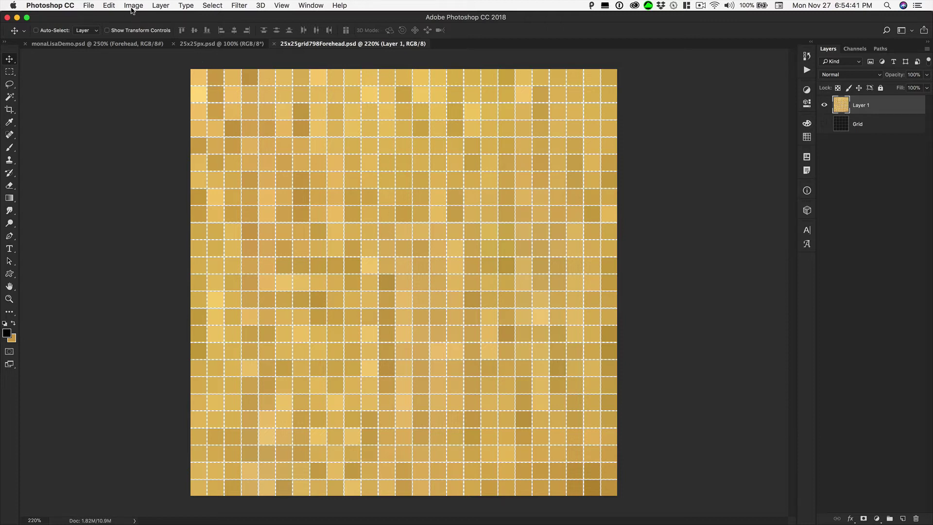
pyautogui.press('alt+super+c')
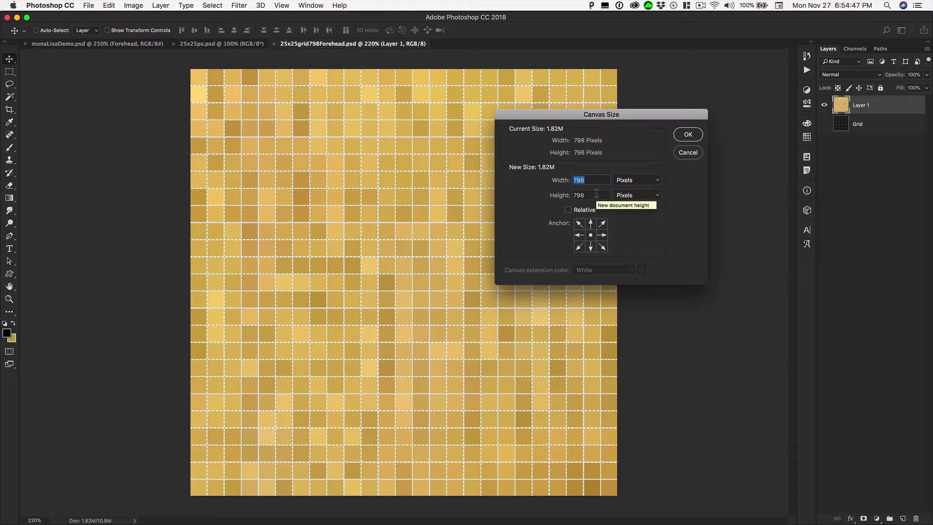
pyautogui.write('800')
pyautogui.press('Tab')
pyautogui.write('800')
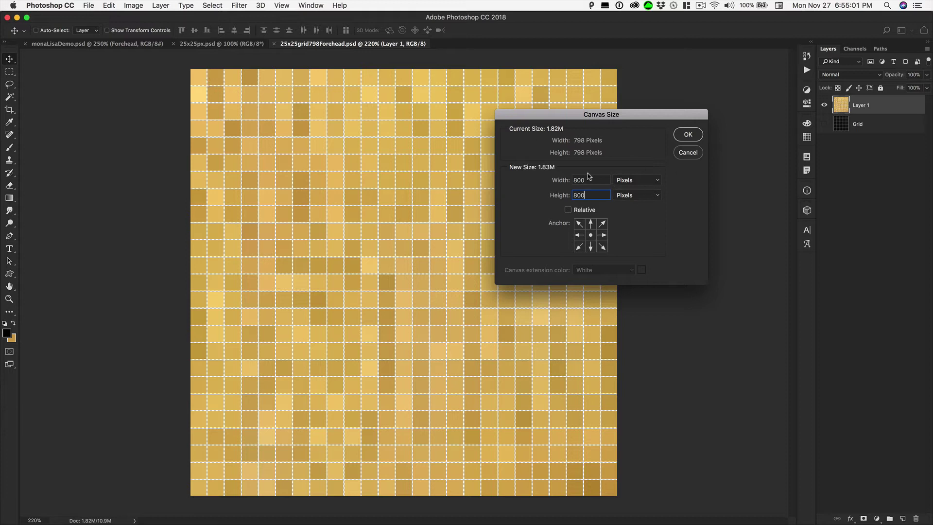
pyautogui.click(687, 135)
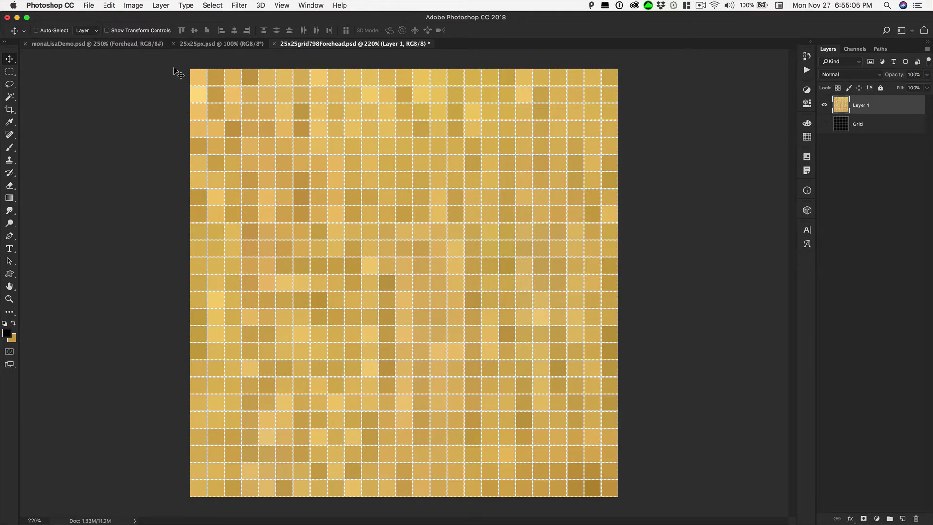
pyautogui.press('super+space')
pyautogui.moveTo(177, 63); pyautogui.dragTo(202, 100)
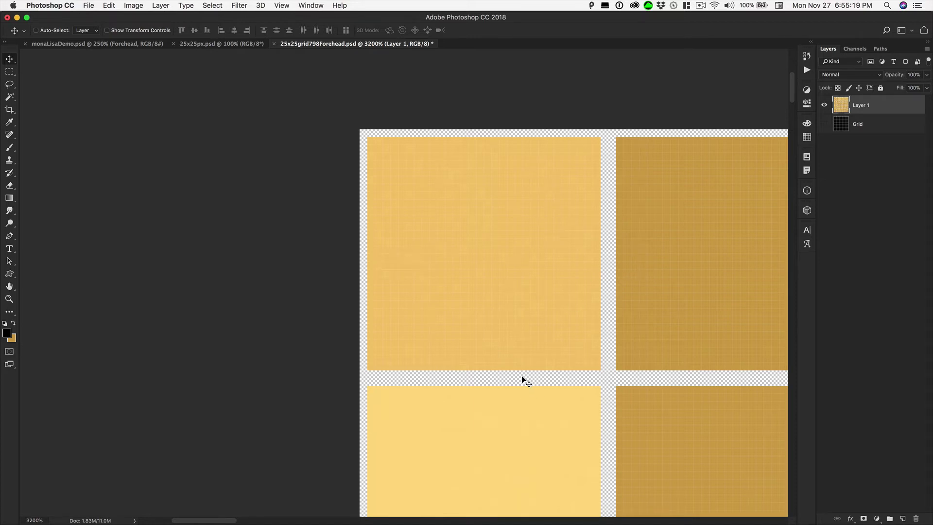
pyautogui.press('super+0')
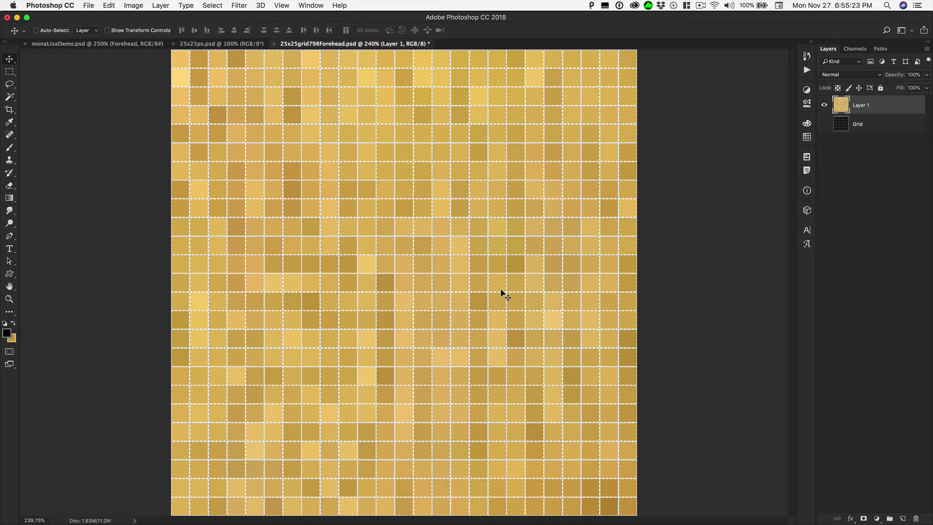
# Run the No Grout Pixel Art action from the Generative Shortcuts set on Layer 1.
pyautogui.click(807, 56)
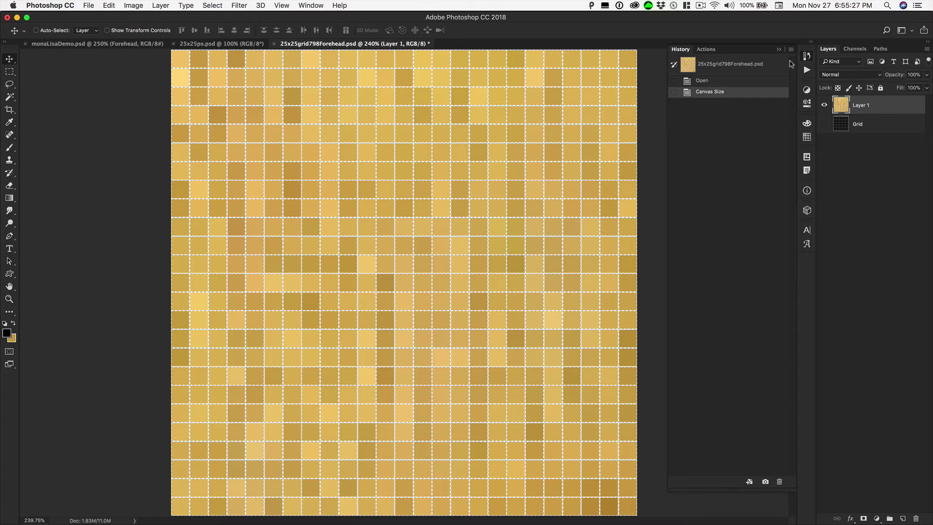
pyautogui.click(807, 58)
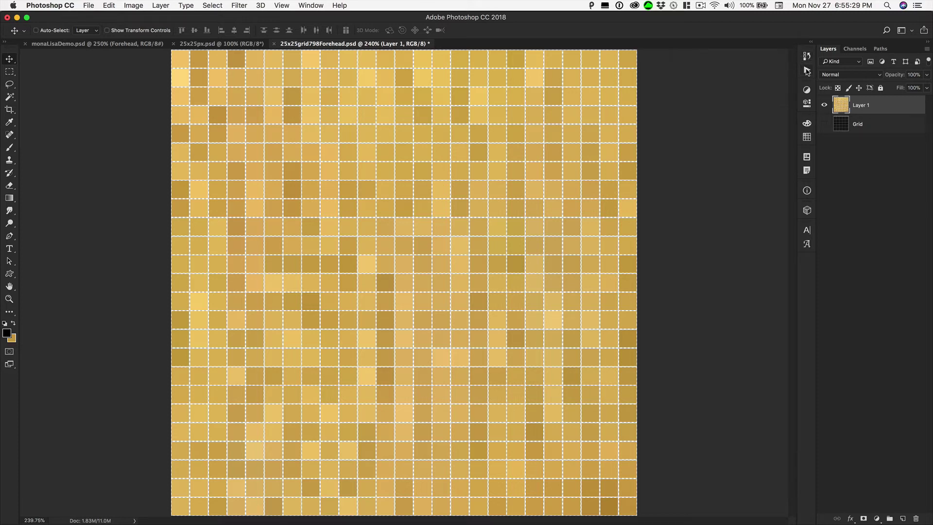
pyautogui.click(806, 70)
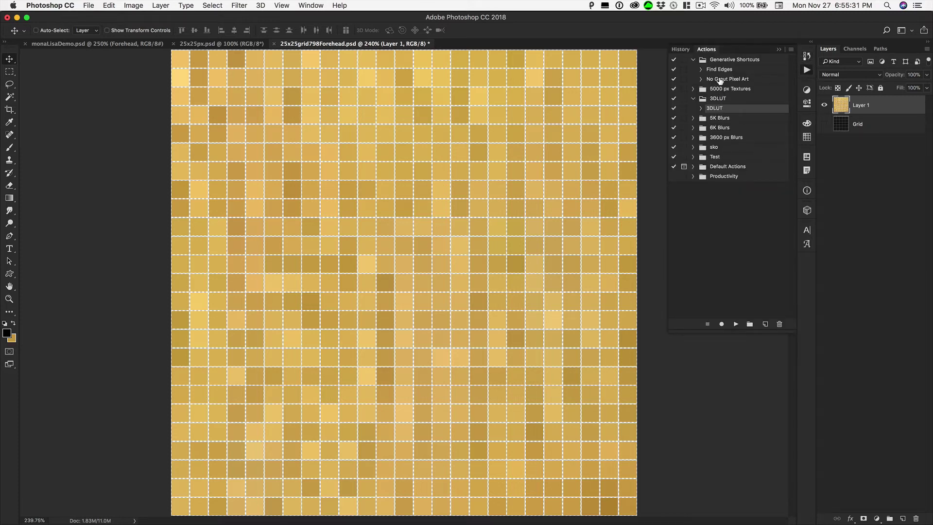
pyautogui.click(748, 78)
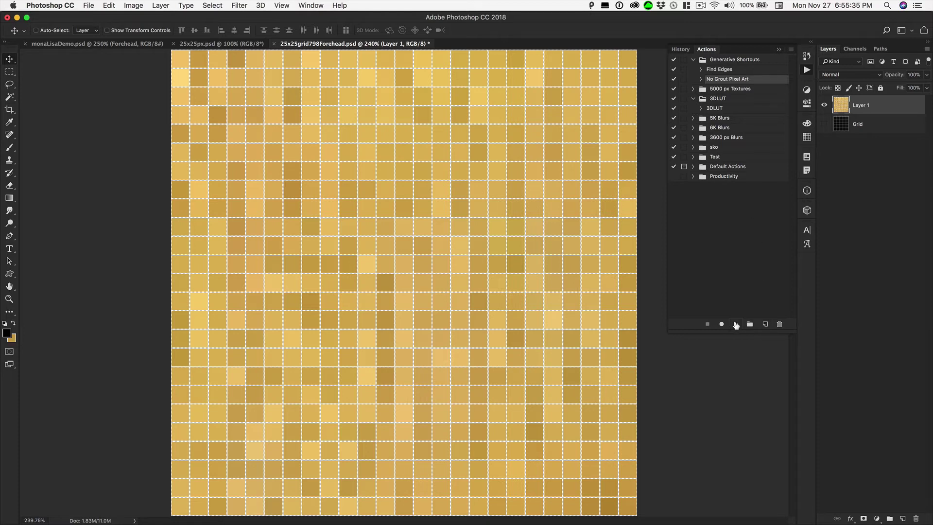
pyautogui.click(736, 324)
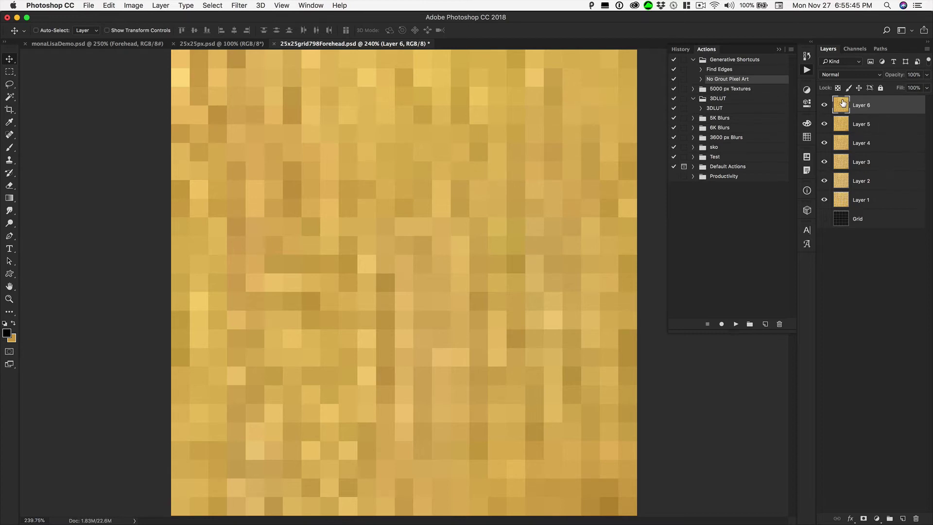
# Remove Layers 2 through 6, leaving Layer 1 and the hidden Grid layer, and put the action list away.
pyautogui.keyDown('shift'); pyautogui.click(844, 181); pyautogui.keyUp('shift')
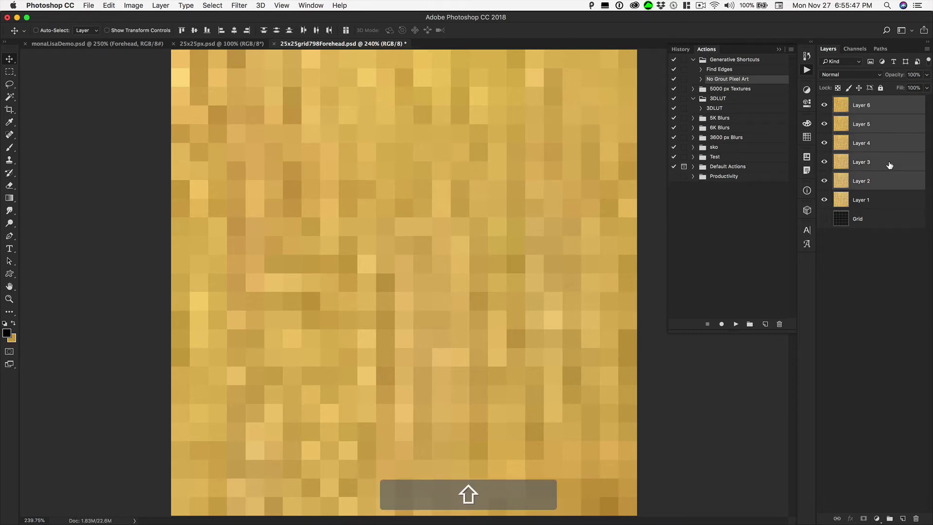
pyautogui.press('super+e')
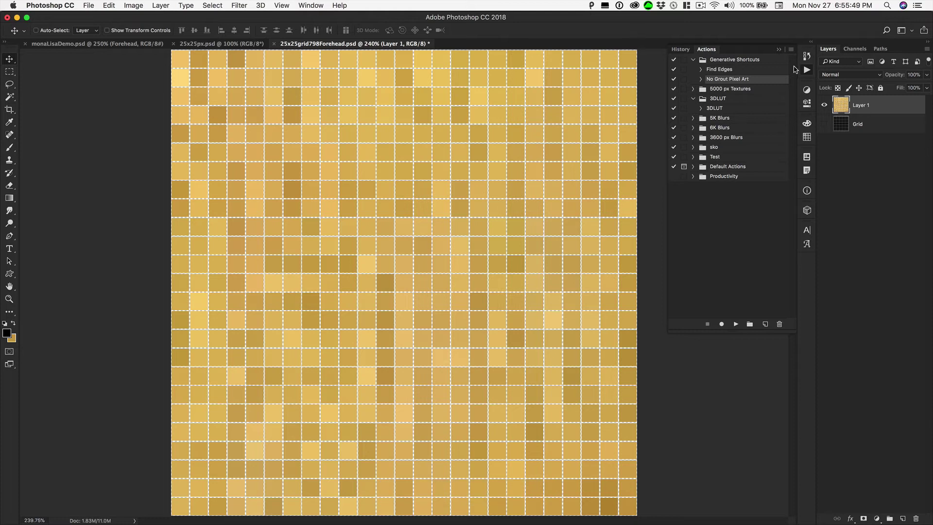
pyautogui.click(779, 50)
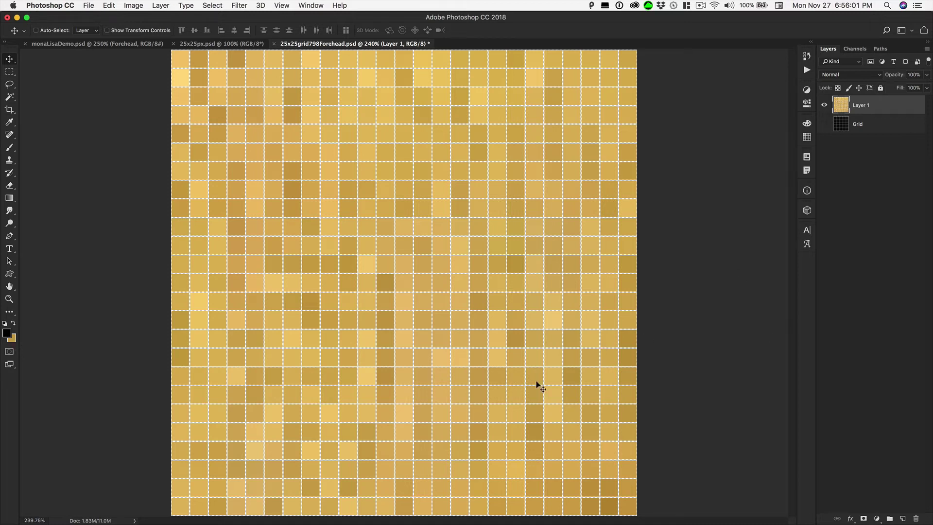
# Stamp the visible artwork onto a new layer above Layer 1, nudge it one pixel left and check the corner tiles.
pyautogui.hotkey('shift', 'alt')
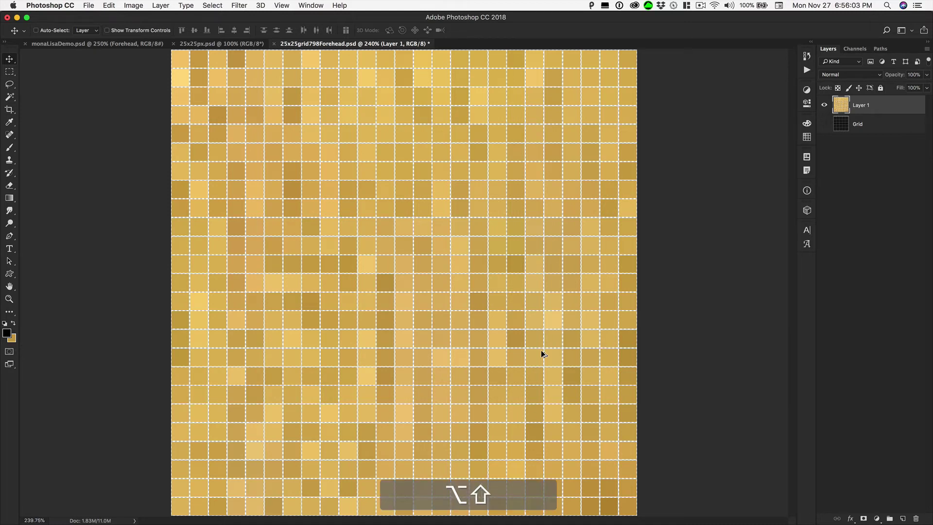
pyautogui.press('shift+alt+super+n')
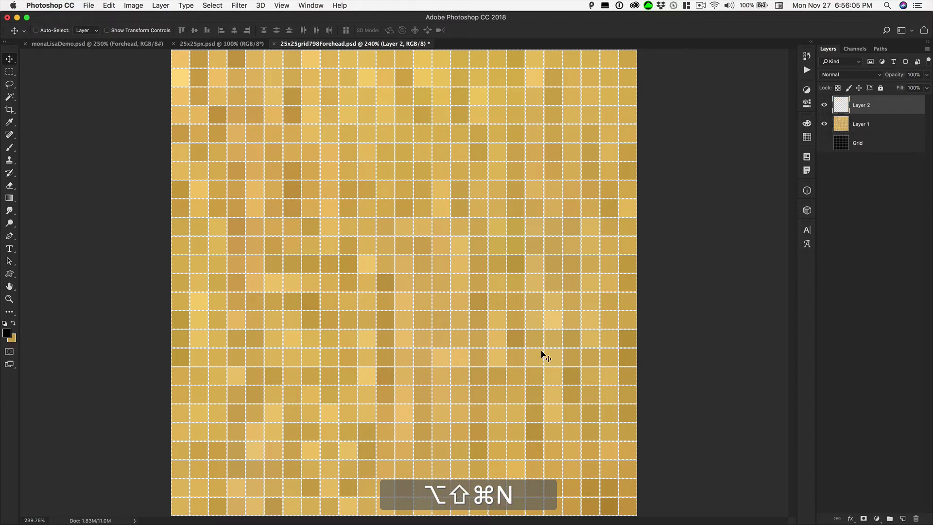
pyautogui.press('shift+alt+super')
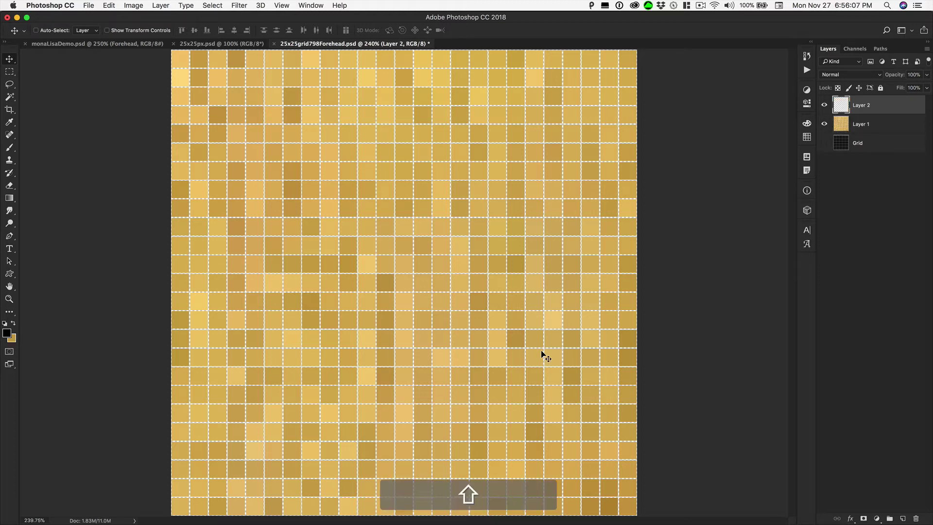
pyautogui.press('shift+alt+super+e')
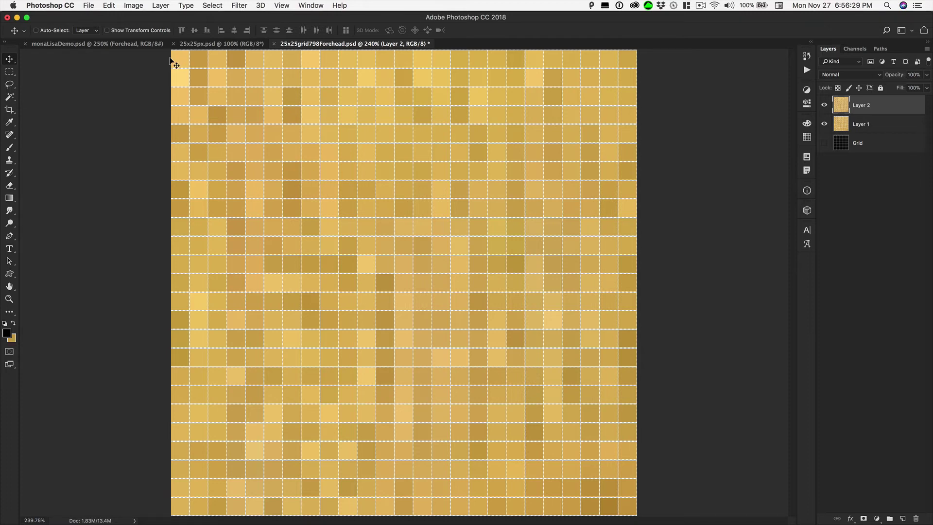
pyautogui.press('super+space')
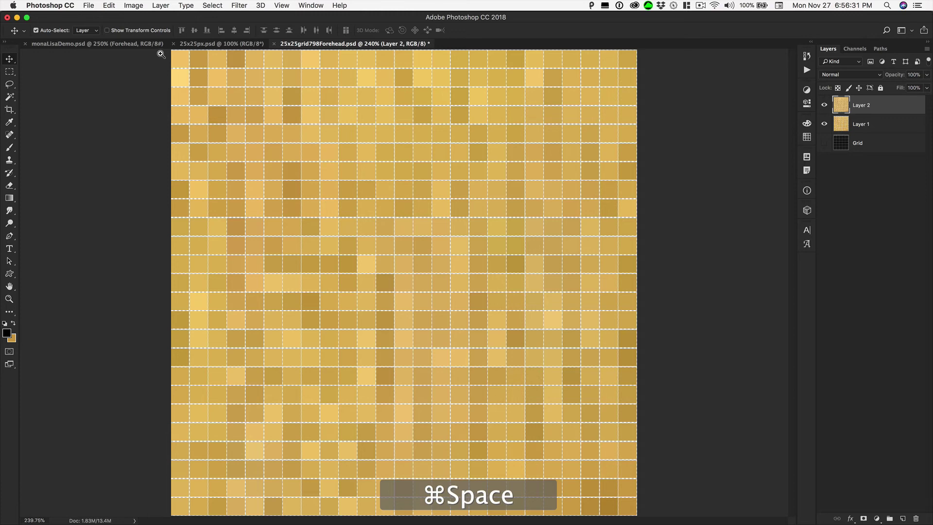
pyautogui.moveTo(161, 54); pyautogui.dragTo(370, 171)
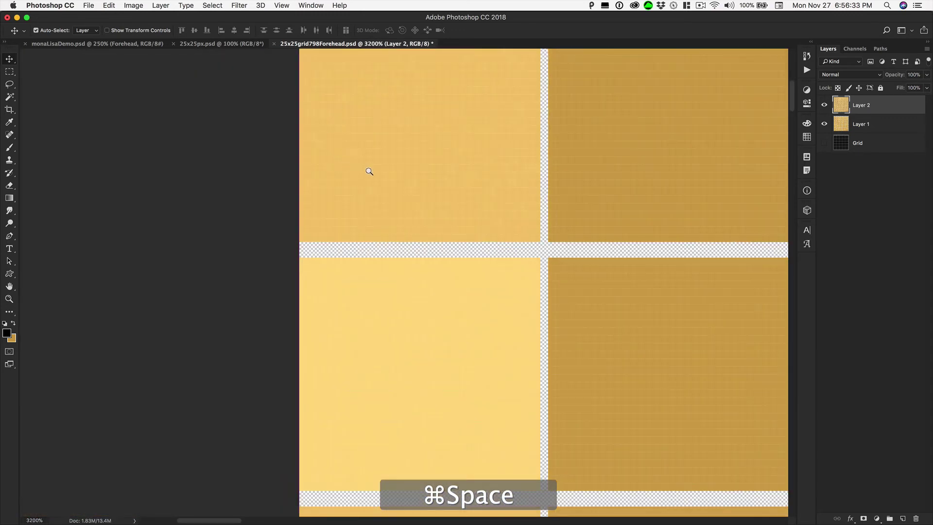
pyautogui.moveTo(340, 109); pyautogui.dragTo(376, 225)
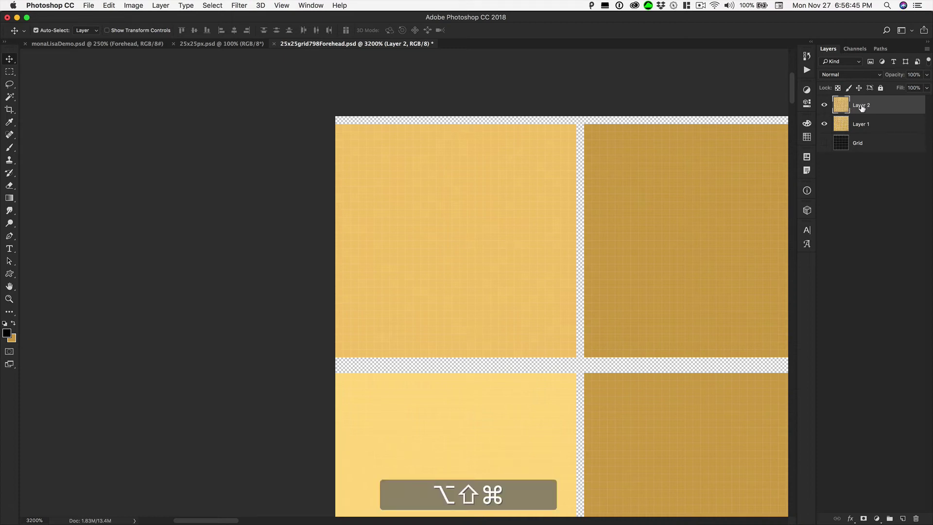
# Stamp the visible artwork onto a new layer above Layer 2 and nudge it one pixel right to close the vertical gaps.
pyautogui.press('alt+shift+super+n')
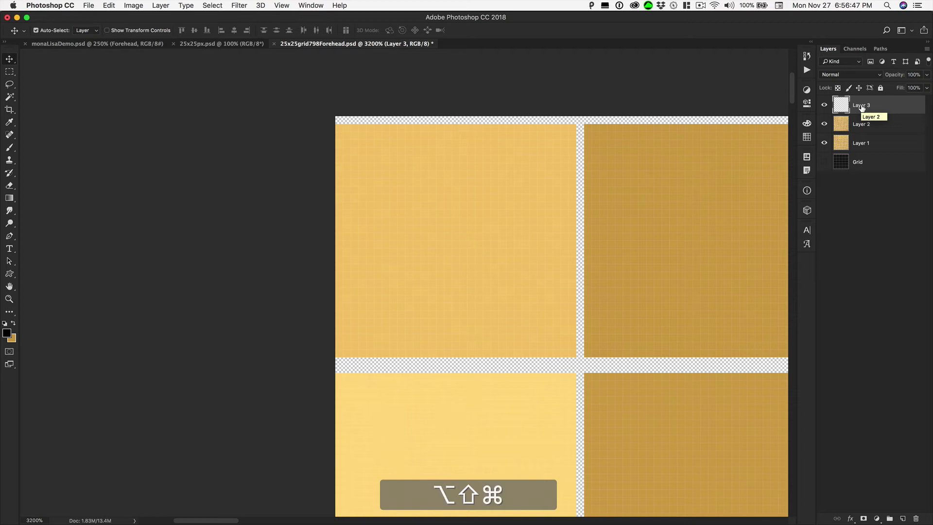
pyautogui.press('alt+shift+super+e')
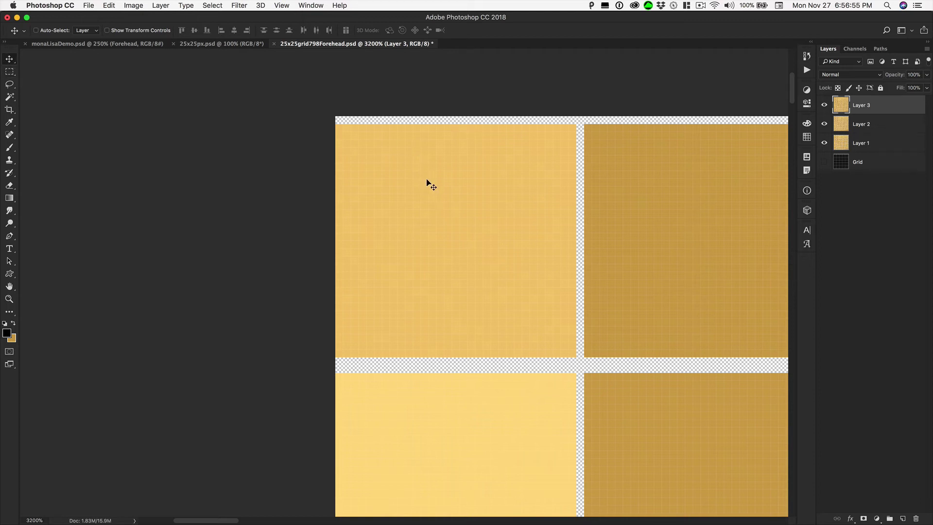
pyautogui.press('Right')
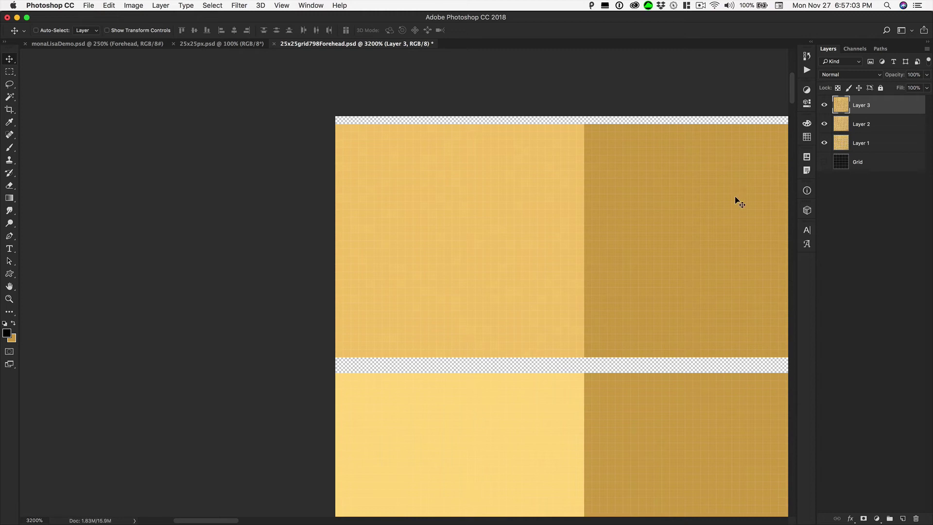
# Stamp the visible artwork onto a new layer above Layer 3 and nudge it one pixel up.
pyautogui.press('shift+alt+super')
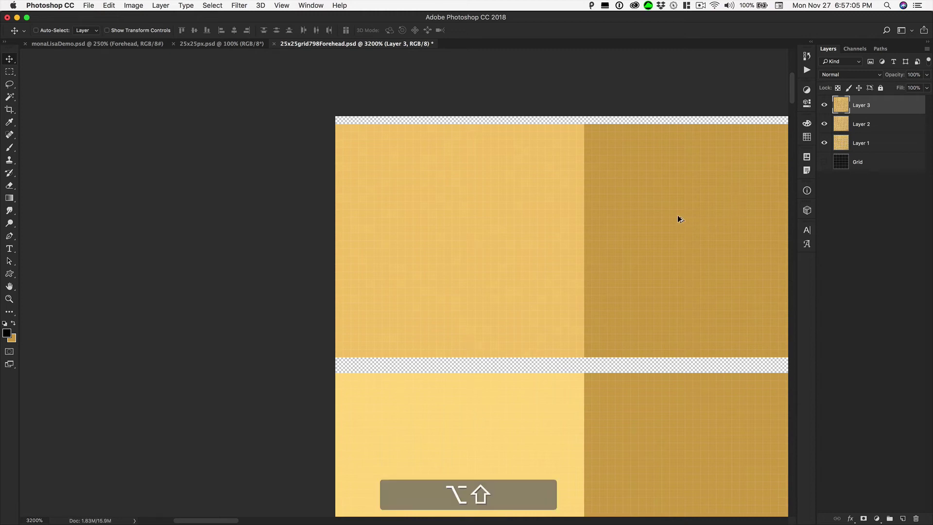
pyautogui.press('alt+shift+super+n')
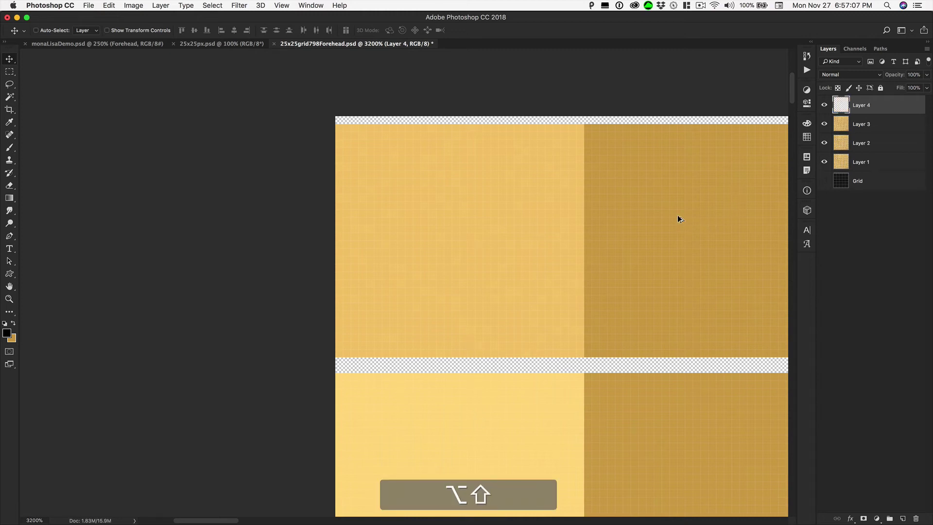
pyautogui.press('alt+shift+super+e')
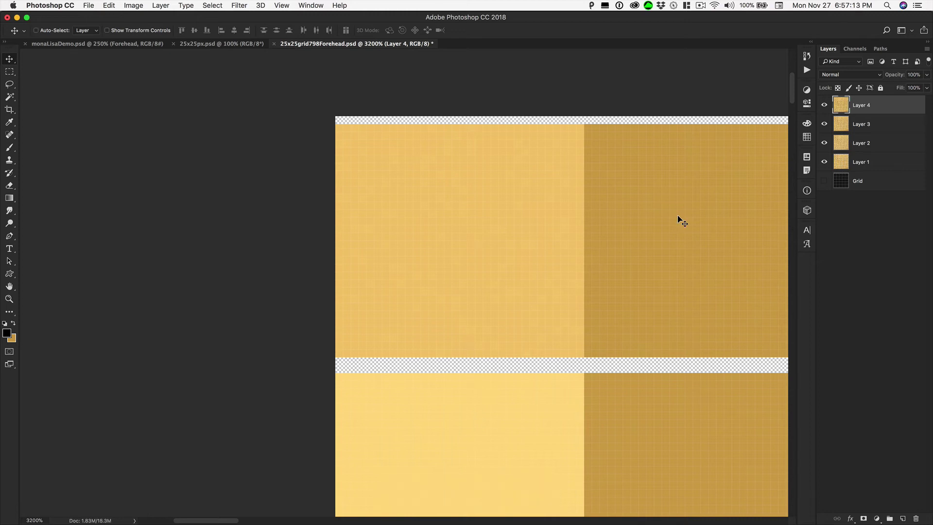
pyautogui.press('Up')
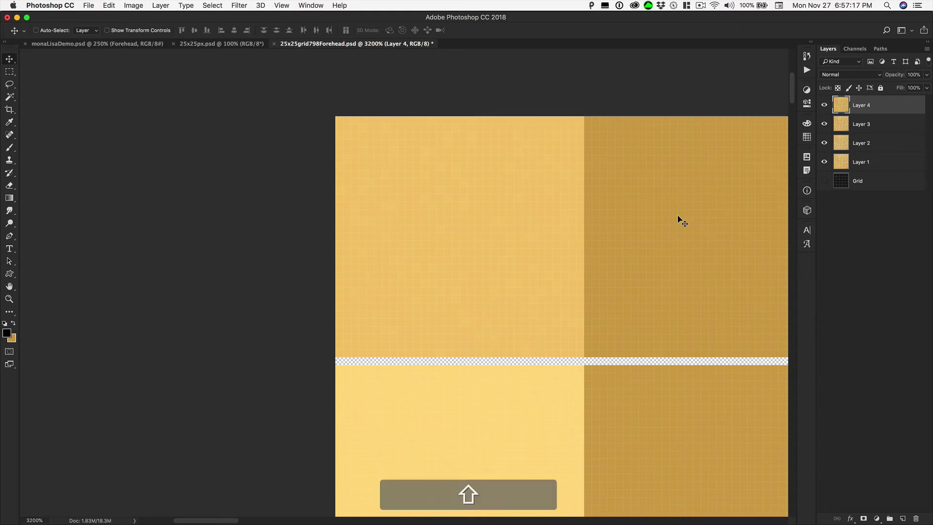
# Stamp the visible artwork onto a new layer above Layer 4, nudge it one pixel down and check the corner tile with a temporary rectangular selection.
pyautogui.press('alt+shift+super+n')
pyautogui.press('alt+shift+super+e')
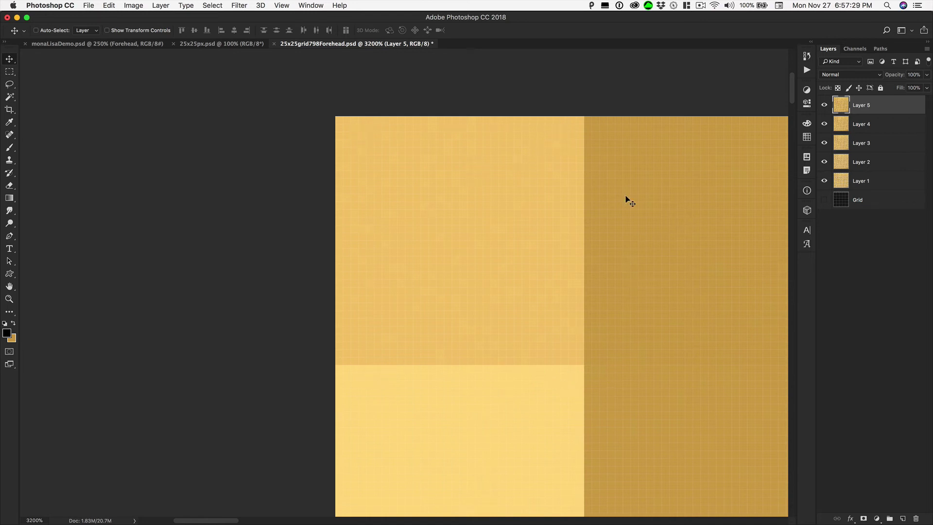
pyautogui.click(9, 71)
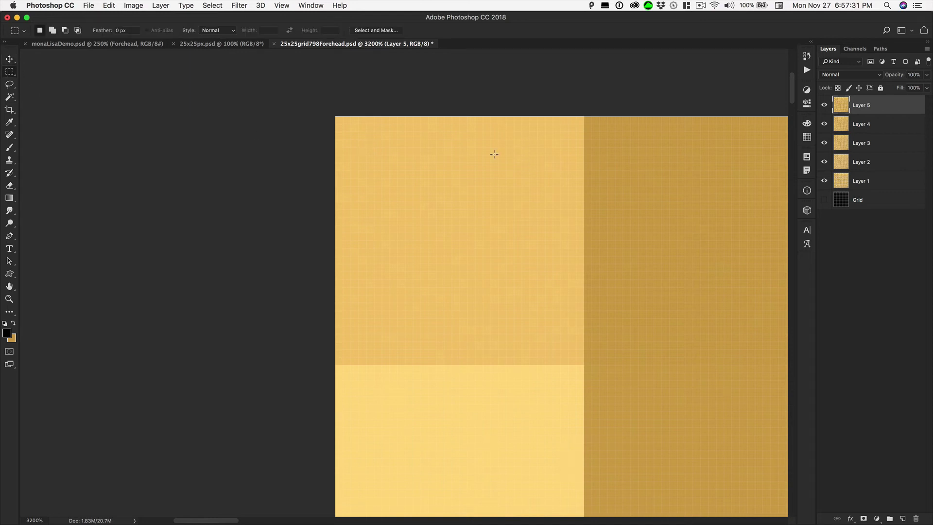
pyautogui.moveTo(337, 118); pyautogui.dragTo(577, 360)
pyautogui.press('super+d')
# Compare Layer 5 alone and combined with Layer 4 by hiding Layers 1 through 4 and showing them again.
pyautogui.moveTo(824, 126); pyautogui.dragTo(824, 187)
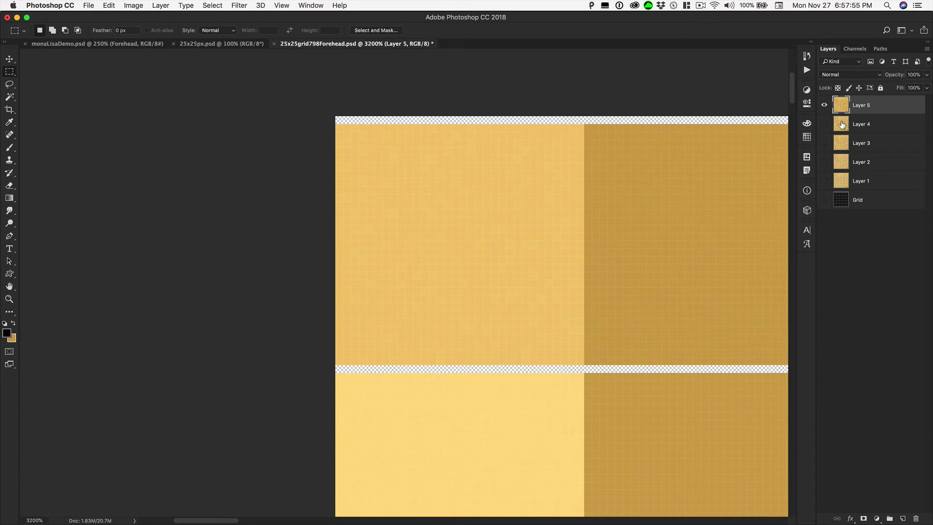
pyautogui.click(823, 125)
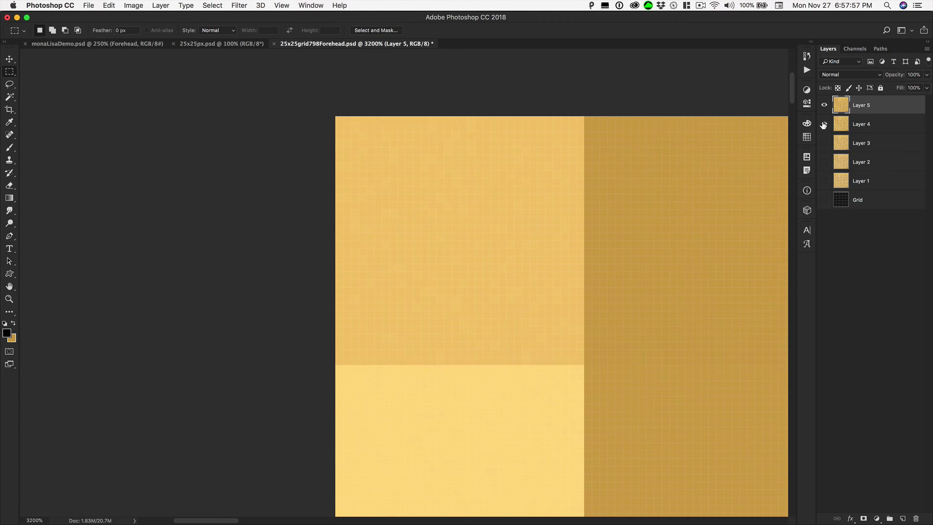
pyautogui.moveTo(824, 147); pyautogui.dragTo(823, 181)
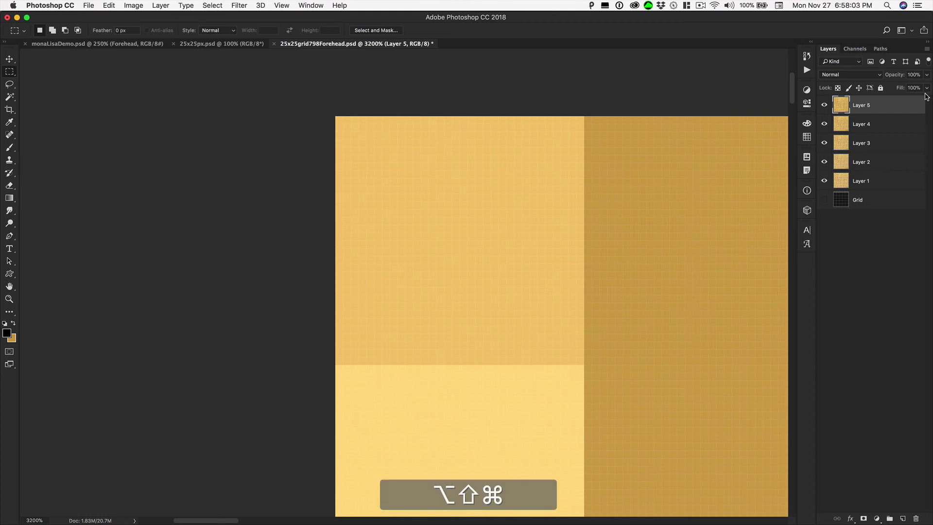
# Stamp all visible layers onto a new layer above Layer 5 and hide Layers 1 through 5.
pyautogui.press('alt+shift+super+n')
pyautogui.press('alt+shift+super+e')
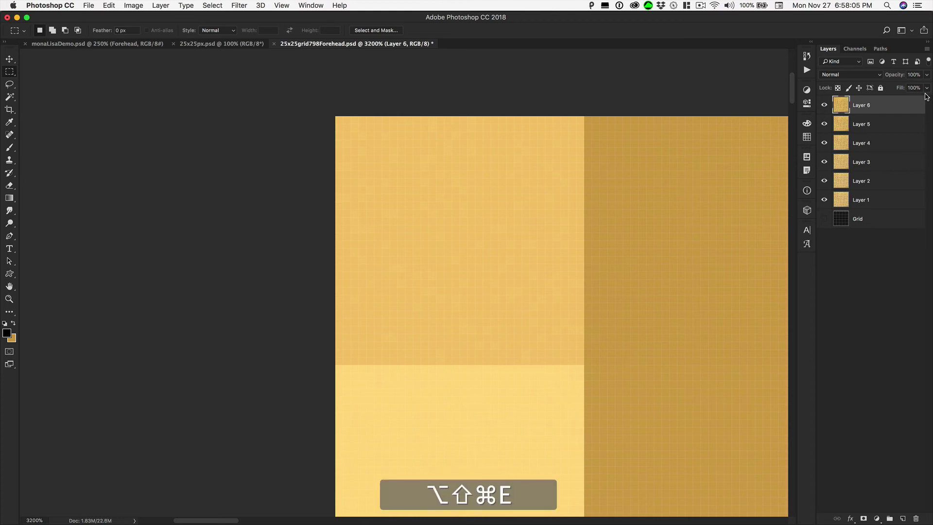
pyautogui.moveTo(824, 124); pyautogui.dragTo(826, 200)
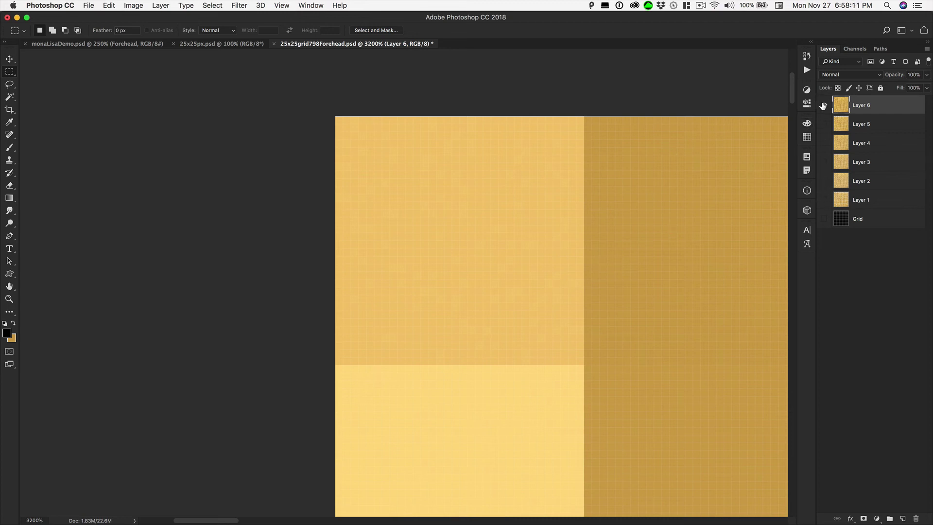
# Review the recorded commands of the No Grout Pixel Art action, put the action list away and view the whole artwork.
pyautogui.click(806, 70)
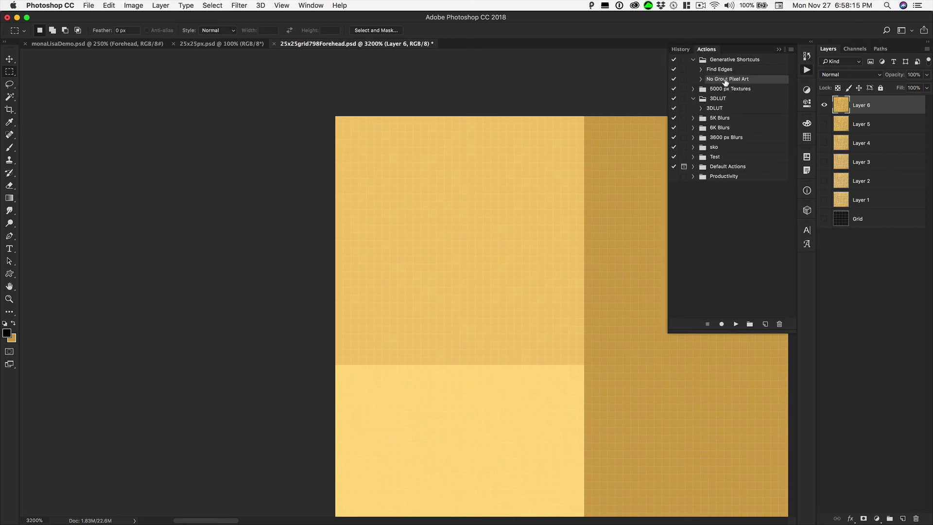
pyautogui.click(700, 79)
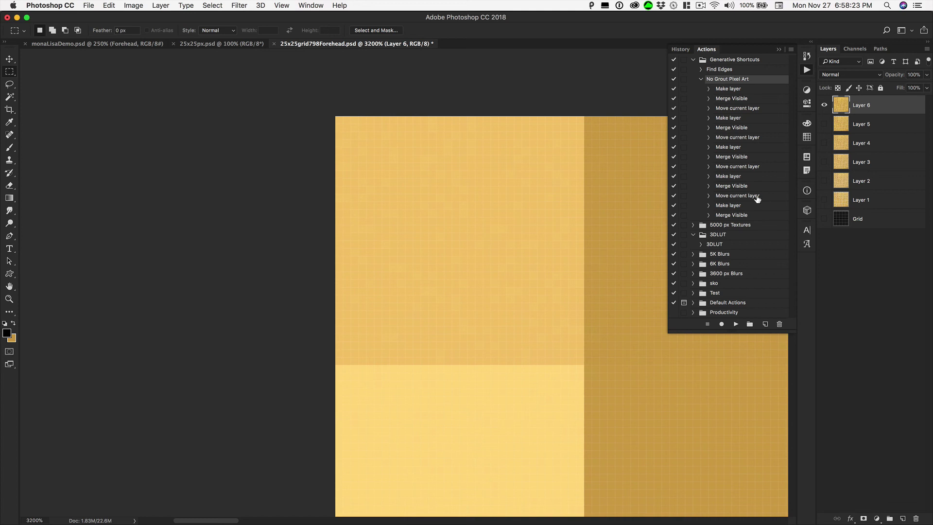
pyautogui.click(701, 79)
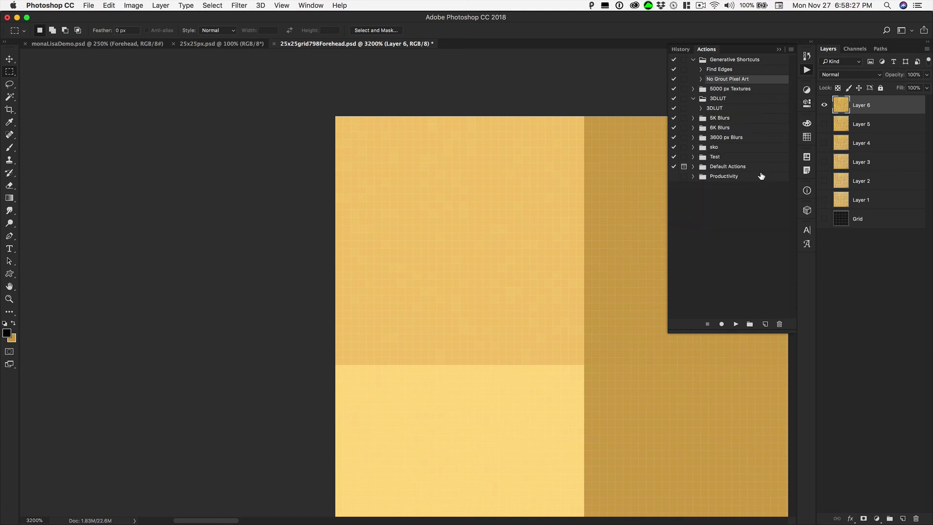
pyautogui.click(868, 264)
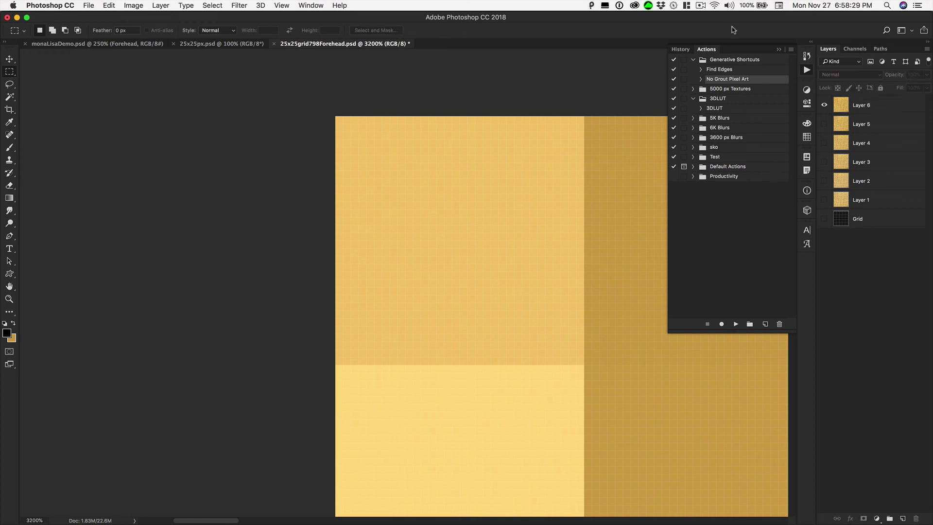
pyautogui.click(779, 50)
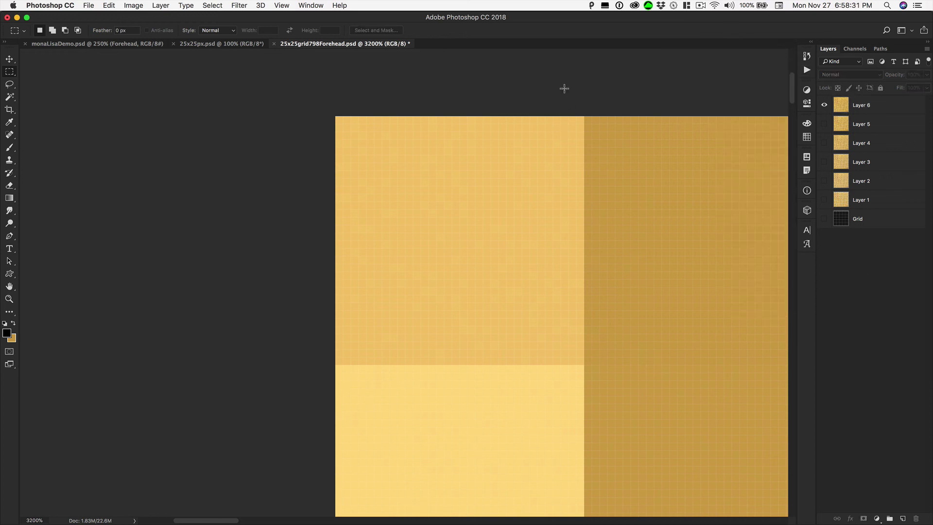
pyautogui.press('super+0')
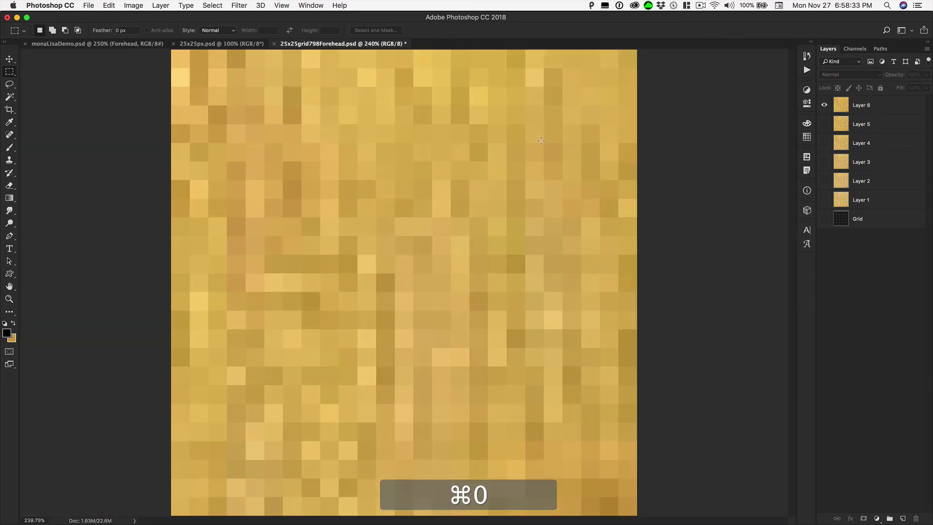
# Open the Image Size settings for the gapless artwork and move the dialog aside.
pyautogui.click(12, 59)
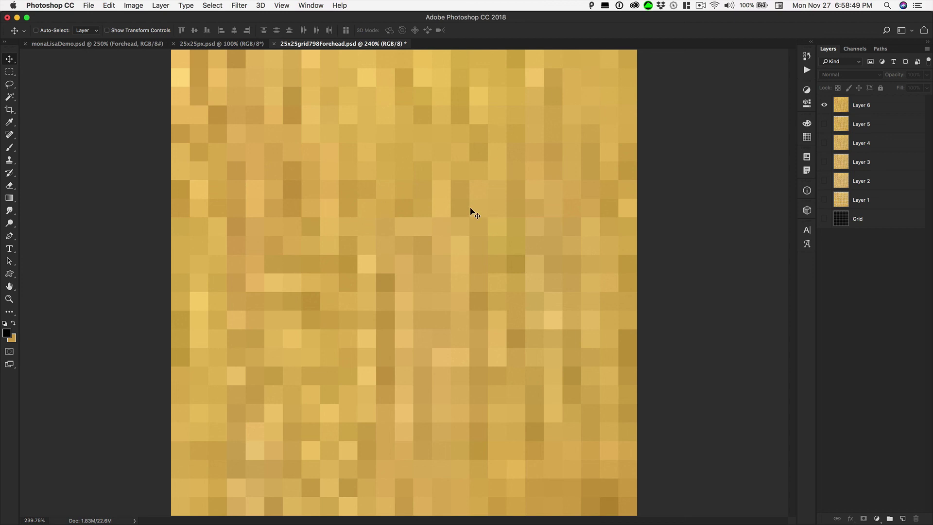
pyautogui.press('alt+super')
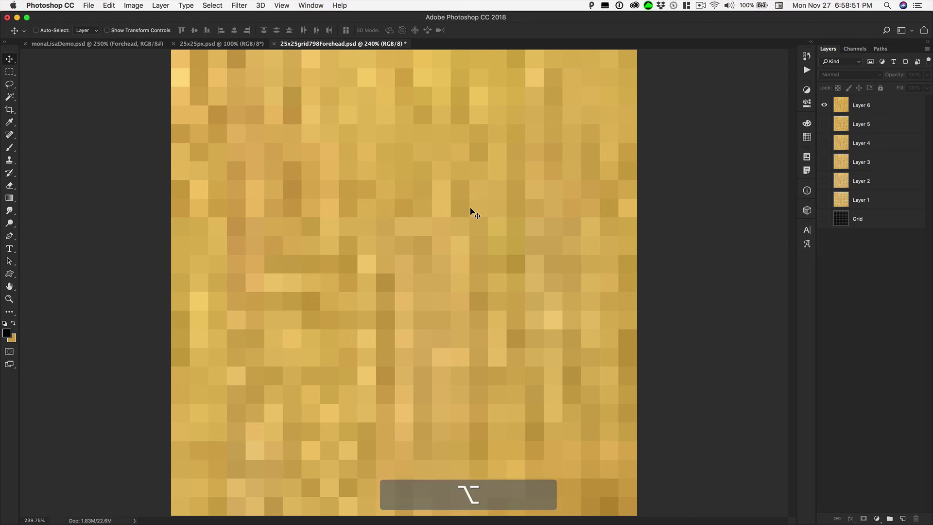
pyautogui.press('alt+super+i')
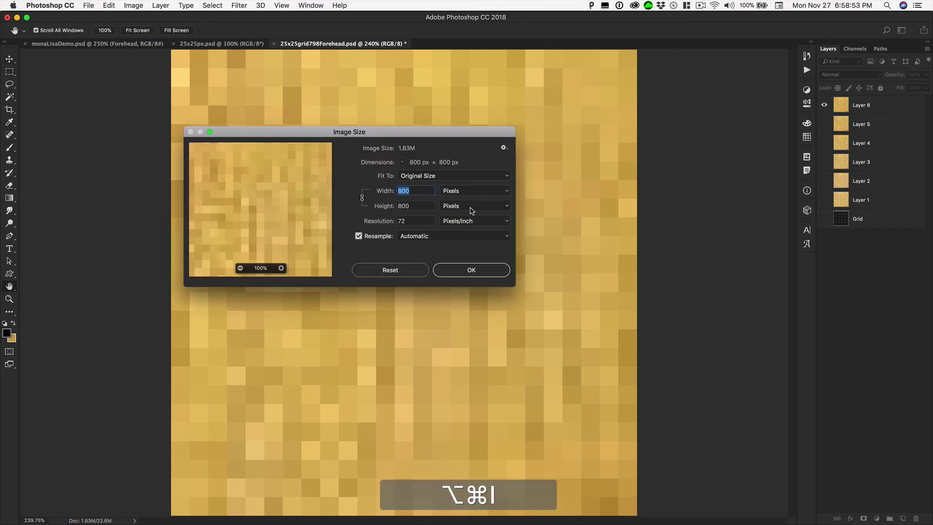
pyautogui.moveTo(452, 131); pyautogui.dragTo(655, 147)
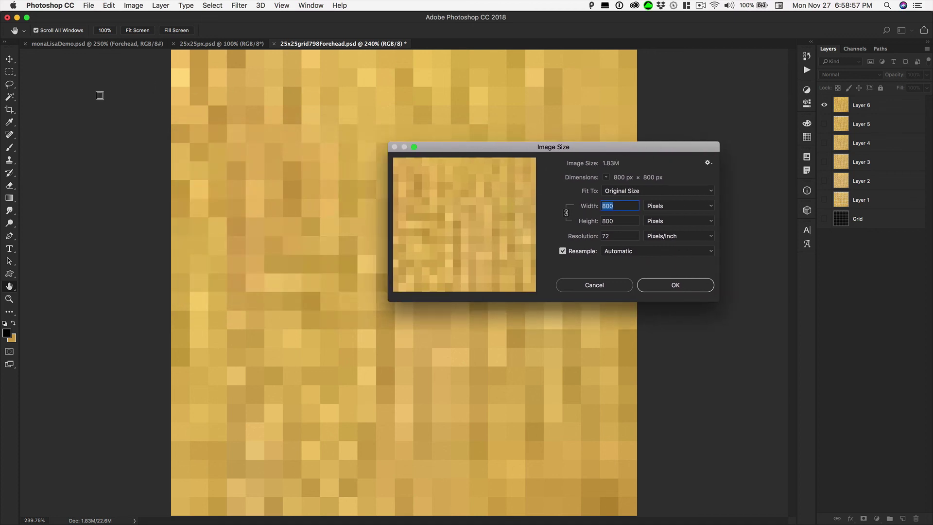